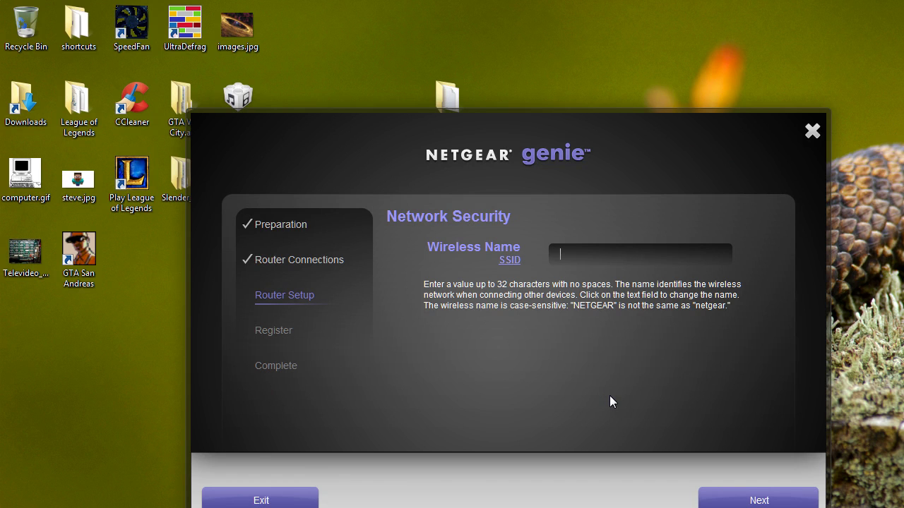
Name the wireless network NetgearWireless, retyping it without a space after the no-spaces error
{"action": "type", "text": "ear Wireless"}
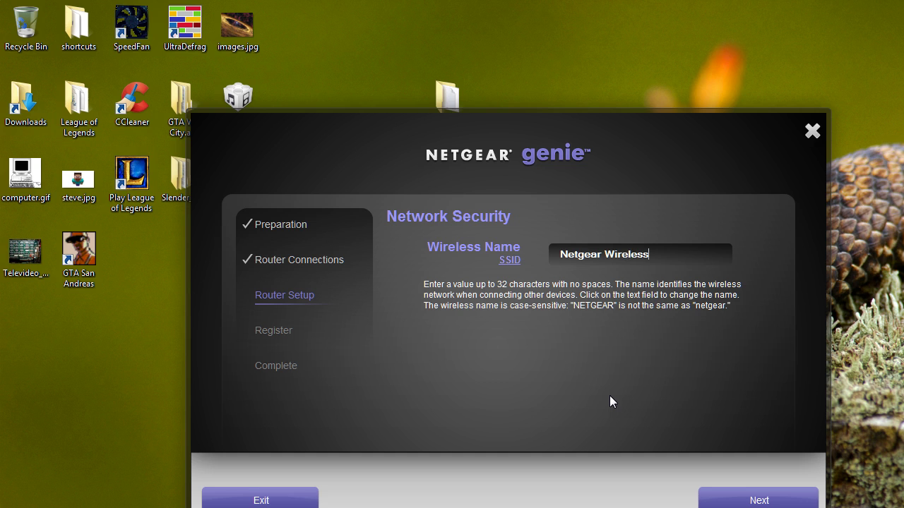
{"action": "left_click", "coordinate": [747, 497]}
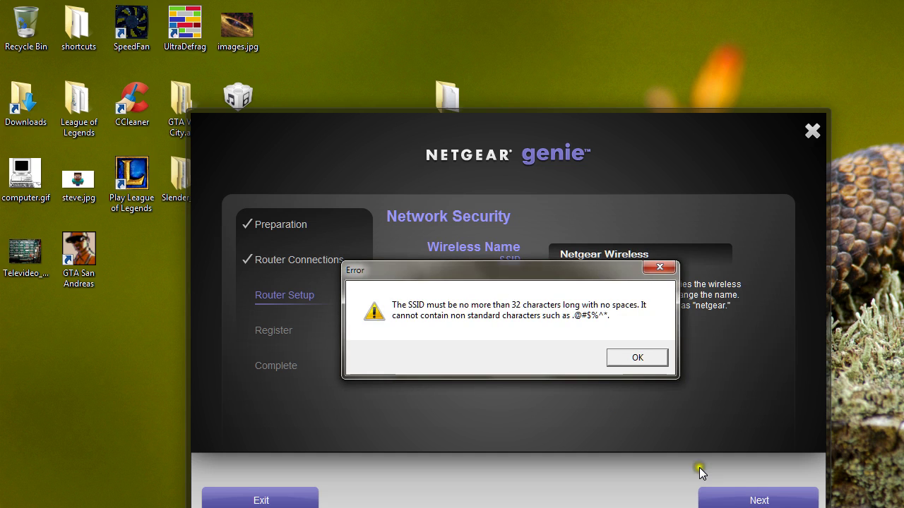
{"action": "left_click", "coordinate": [640, 355]}
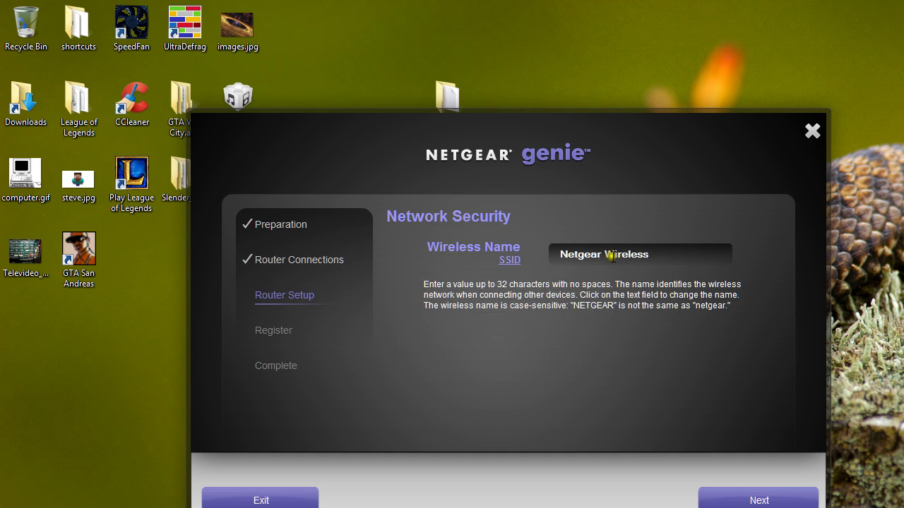
{"action": "left_click", "coordinate": [608, 255]}
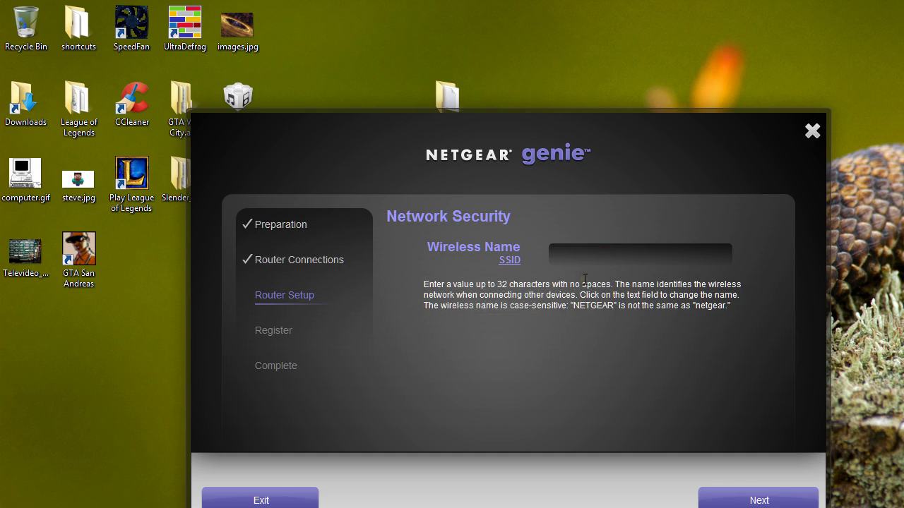
{"action": "type", "text": "NetgearWireless"}
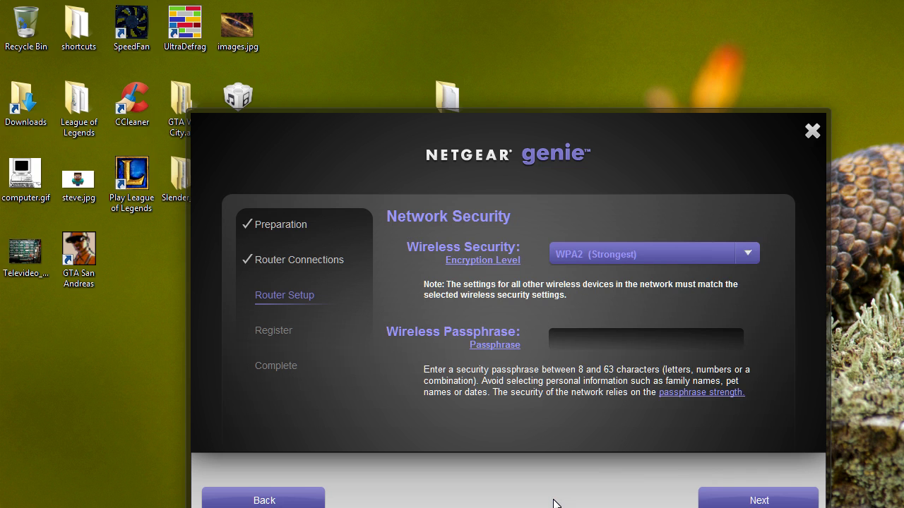
Enter the WPA2 wireless passphrase and apply the wireless settings to the router
{"action": "left_click", "coordinate": [584, 461]}
{"action": "left_click", "coordinate": [607, 338]}
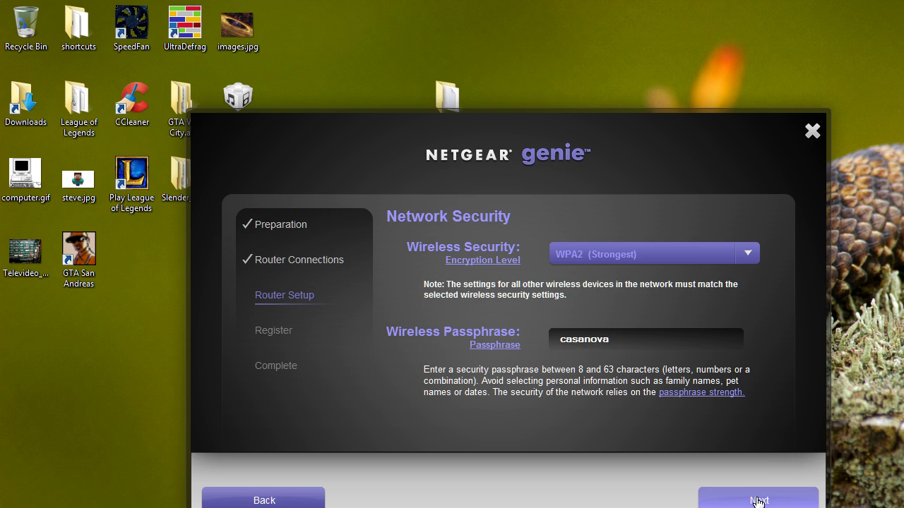
{"action": "left_click", "coordinate": [757, 502]}
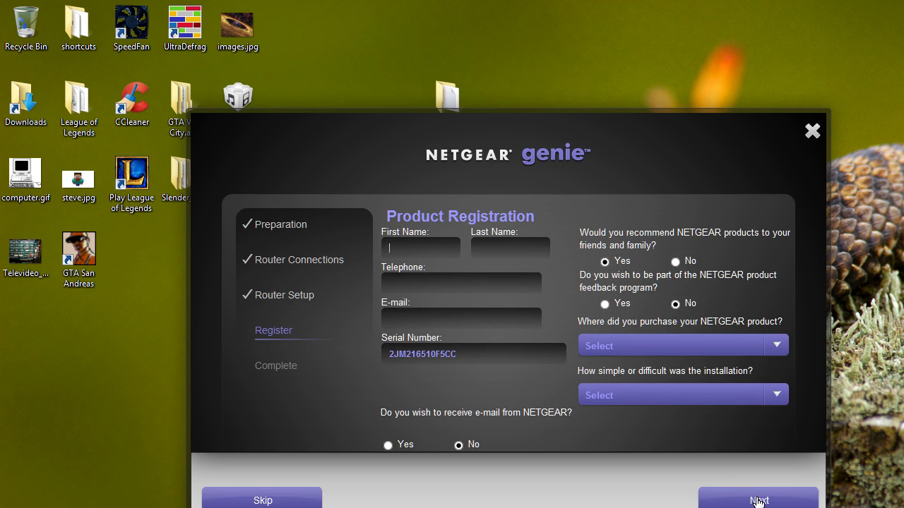
Fill in the owner's name, telephone number and e-mail address on the registration form
{"action": "left_click", "coordinate": [455, 281]}
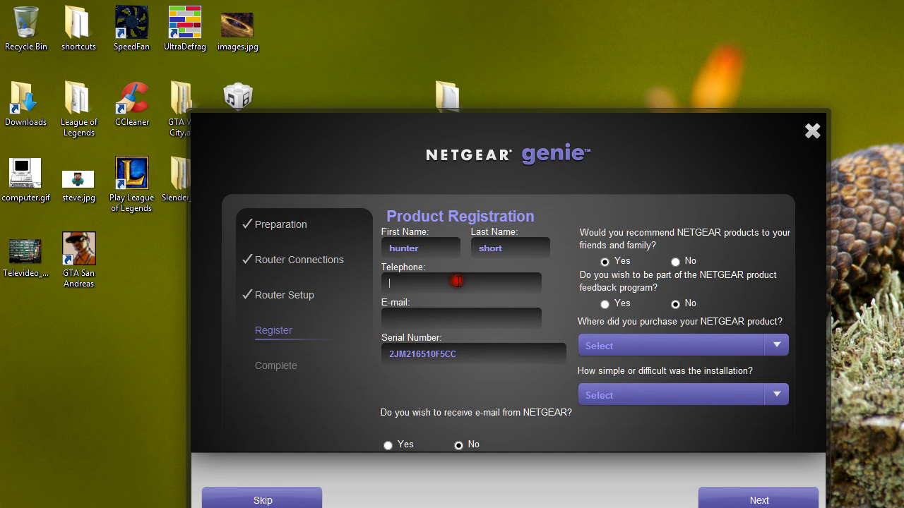
{"action": "left_click", "coordinate": [462, 317]}
{"action": "type", "text": "pc"}
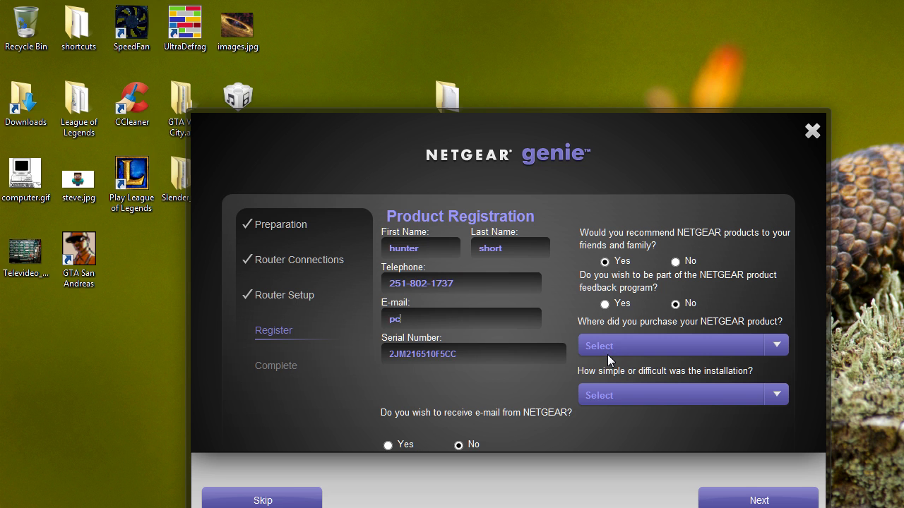
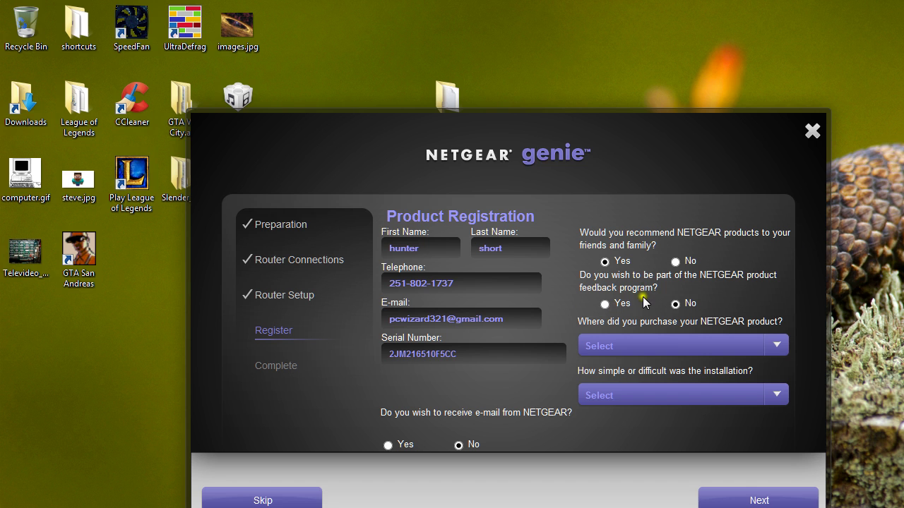
Set purchase place to Retail store and installation difficulty to Very easy, then submit
{"action": "left_click", "coordinate": [778, 347]}
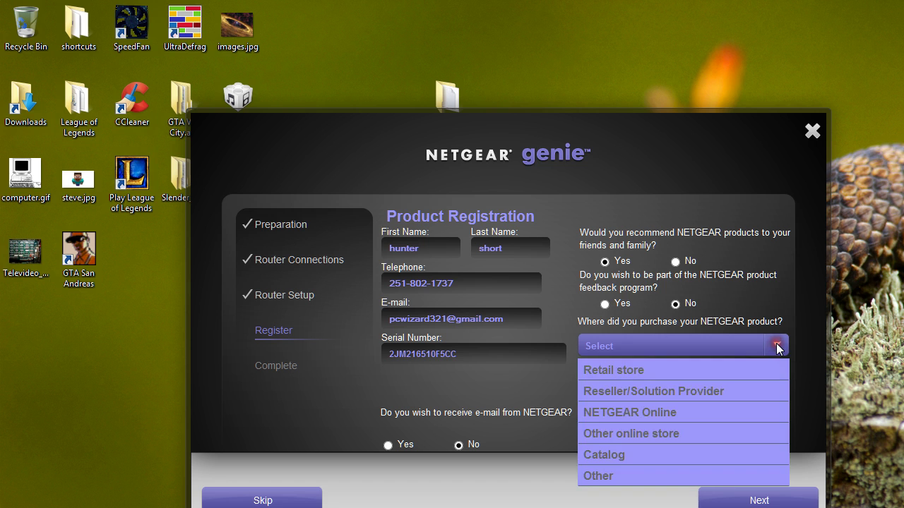
{"action": "left_click", "coordinate": [637, 369]}
{"action": "left_click", "coordinate": [716, 396]}
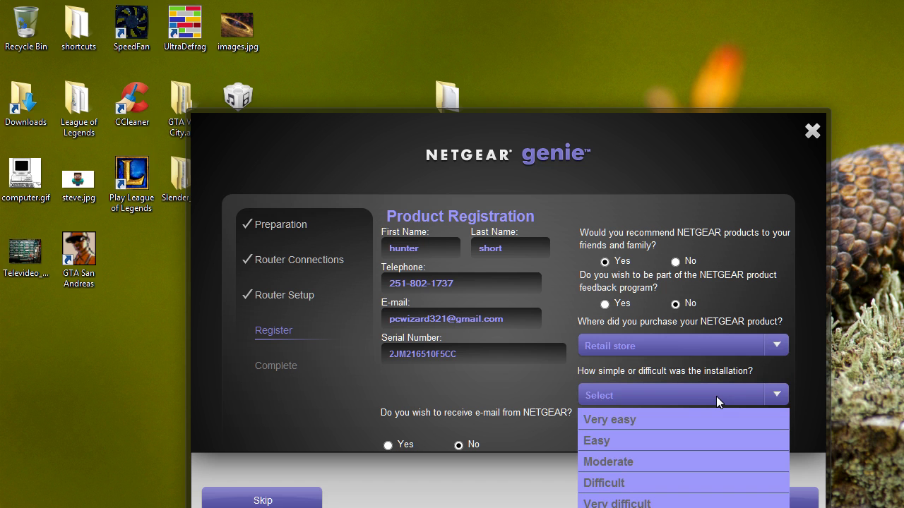
{"action": "left_click", "coordinate": [667, 420]}
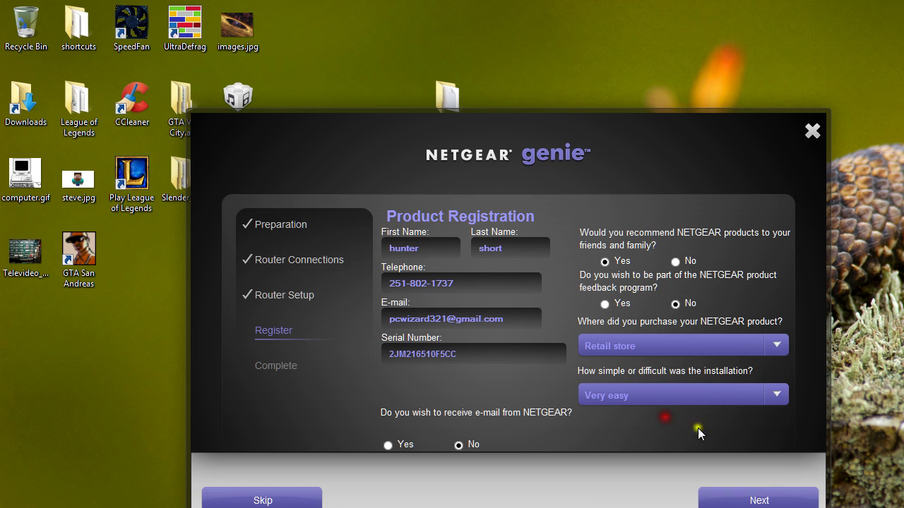
{"action": "left_click", "coordinate": [769, 500]}
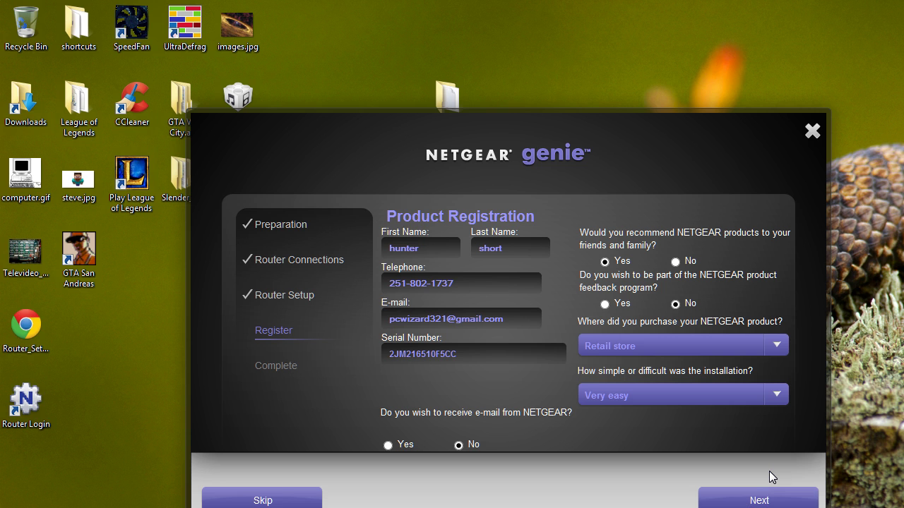
Advance to the Congratulations summary and finish the router setup
{"action": "left_click", "coordinate": [763, 501]}
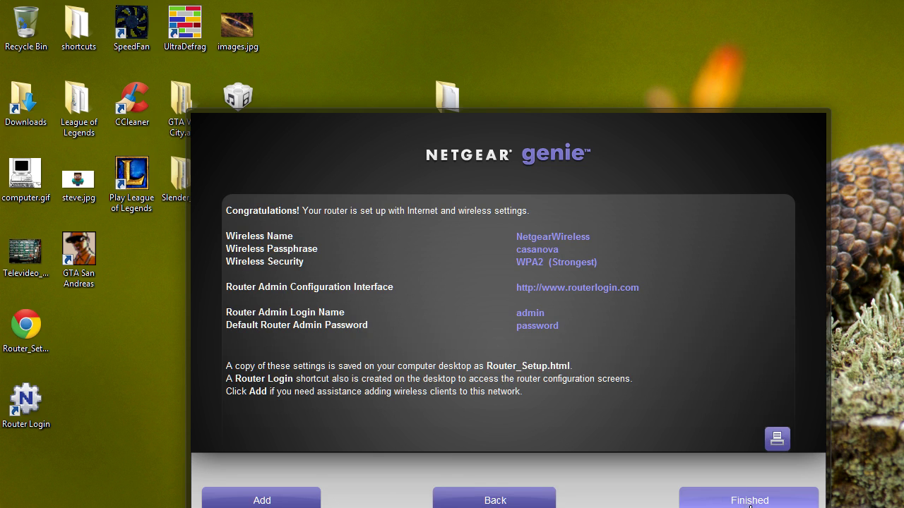
{"action": "left_click", "coordinate": [745, 502]}
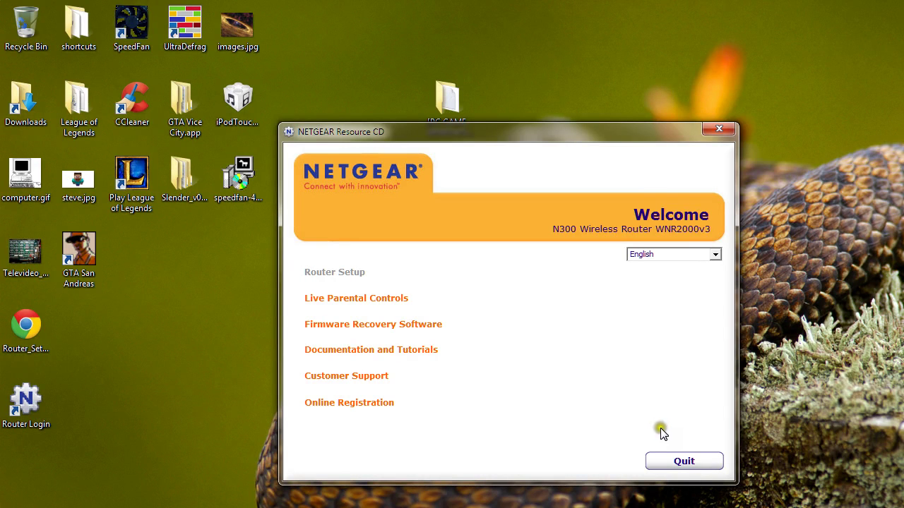
Open Live Parental Controls from the Resource CD menu
{"action": "left_click", "coordinate": [372, 300]}
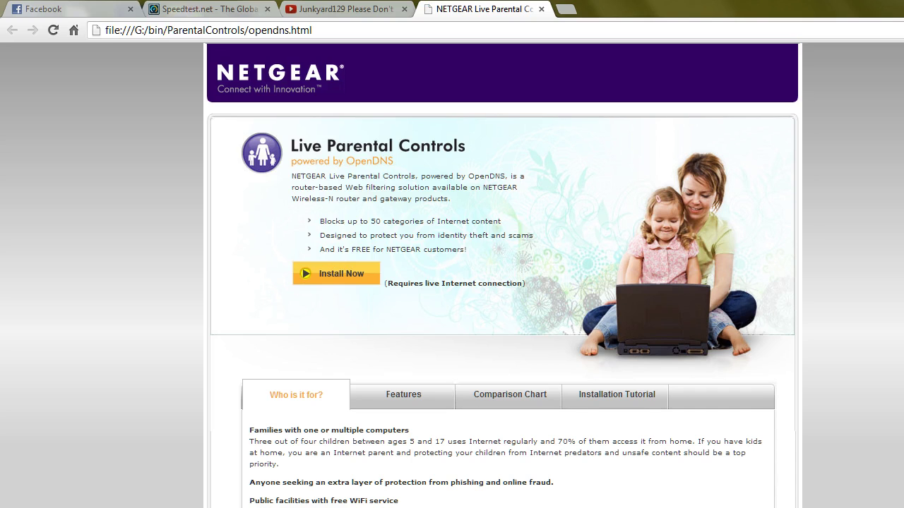
Download the Live Parental Controls installer via Install Now and run it
{"action": "left_click", "coordinate": [343, 275]}
{"action": "left_click", "coordinate": [582, 353]}
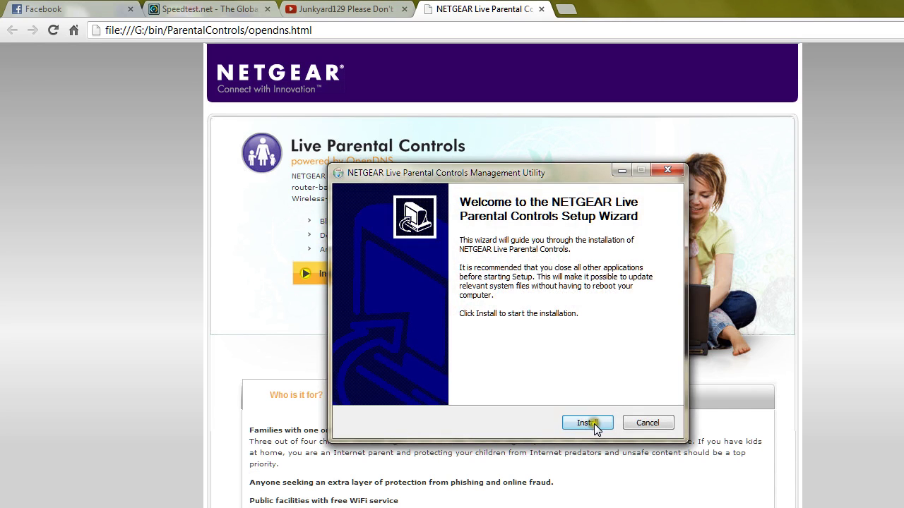
Install Live Parental Controls and launch its Management Utility when finished
{"action": "left_click", "coordinate": [588, 423]}
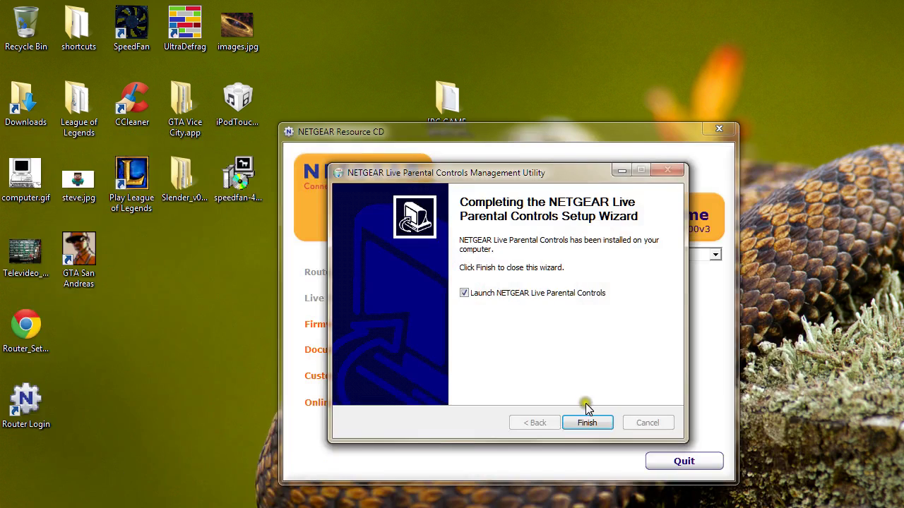
{"action": "left_click", "coordinate": [588, 421]}
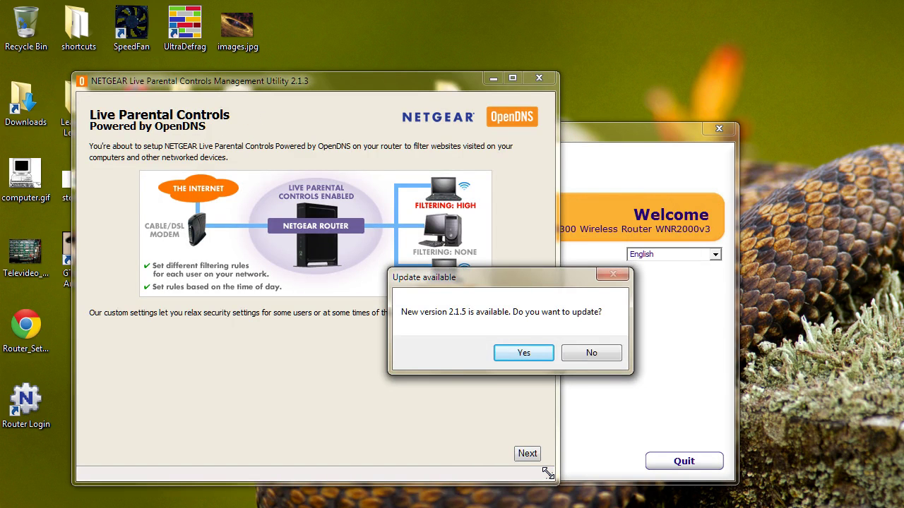
Accept the update to version 2.1.5 and close the NETGEAR browser tab
{"action": "left_click", "coordinate": [520, 355]}
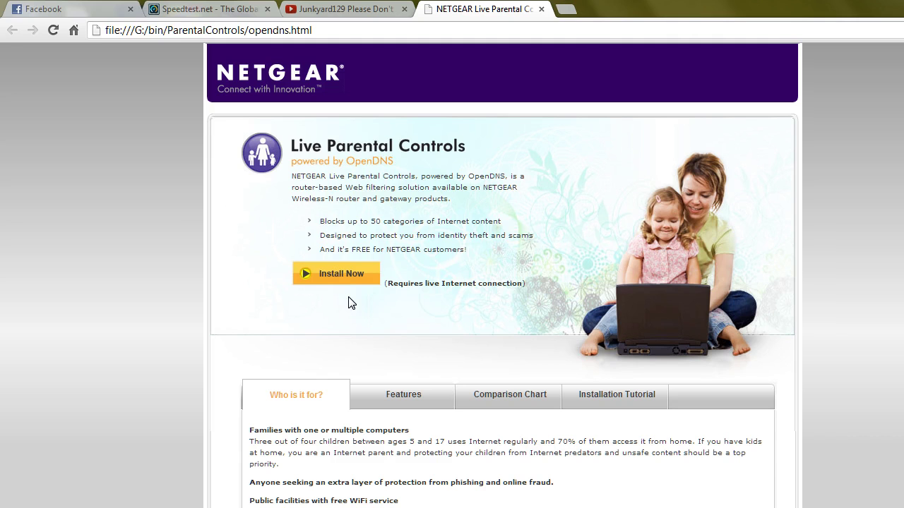
{"action": "left_click", "coordinate": [348, 296]}
{"action": "left_click", "coordinate": [541, 9]}
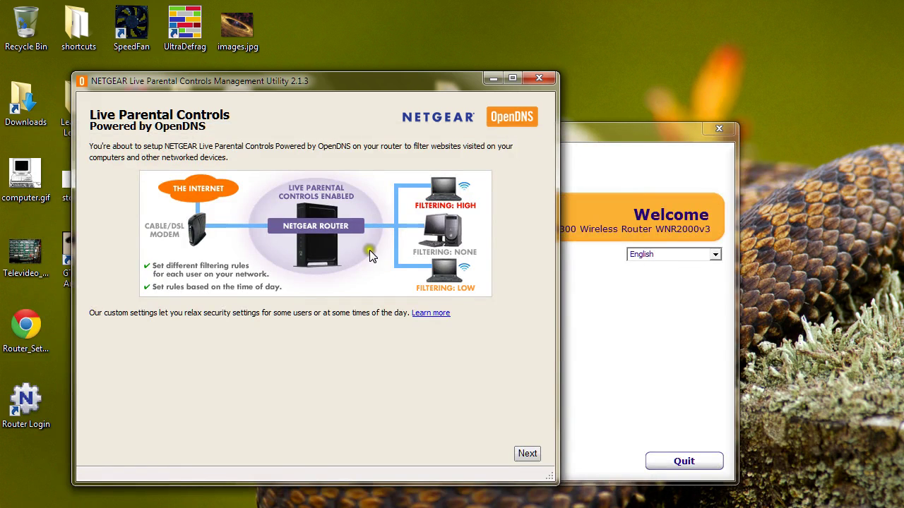
Centre the utility window, pass the intro pages and choose to create a free OpenDNS account
{"action": "left_click_drag", "start_coordinate": [388, 82], "coordinate": [568, 77]}
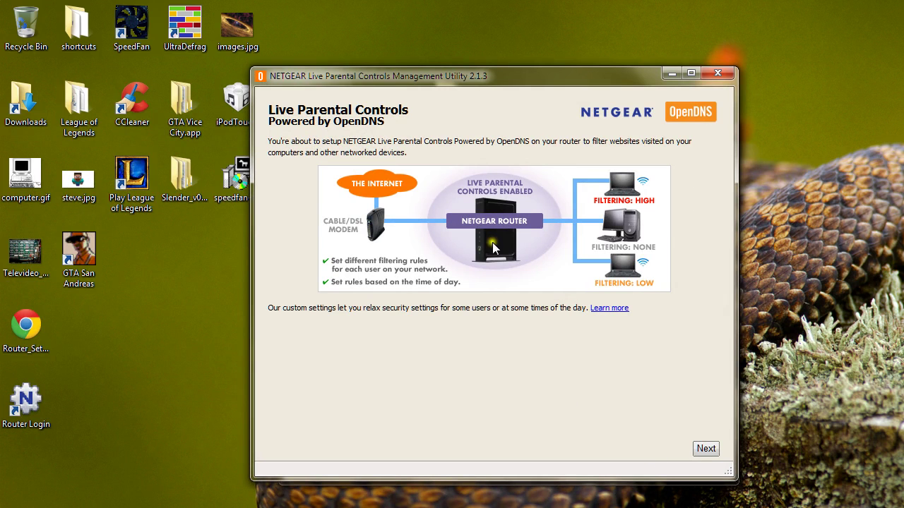
{"action": "left_click", "coordinate": [712, 456]}
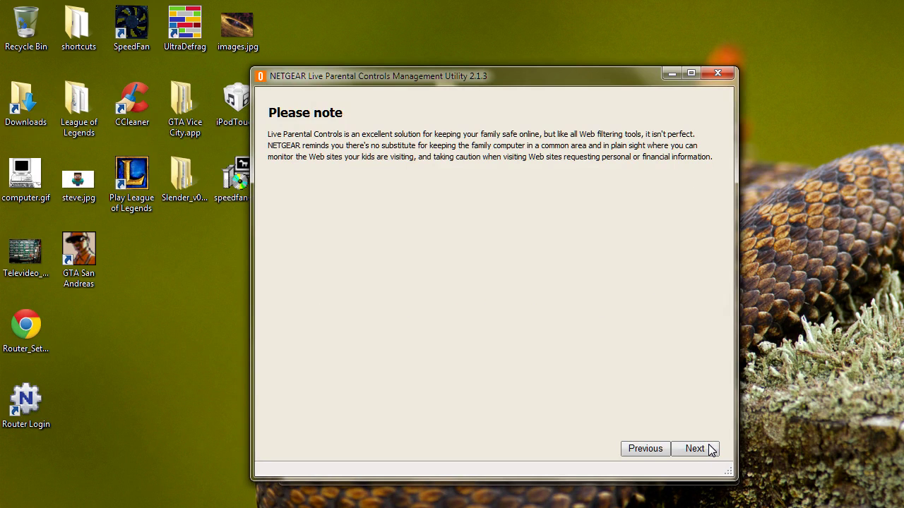
{"action": "left_click", "coordinate": [694, 450]}
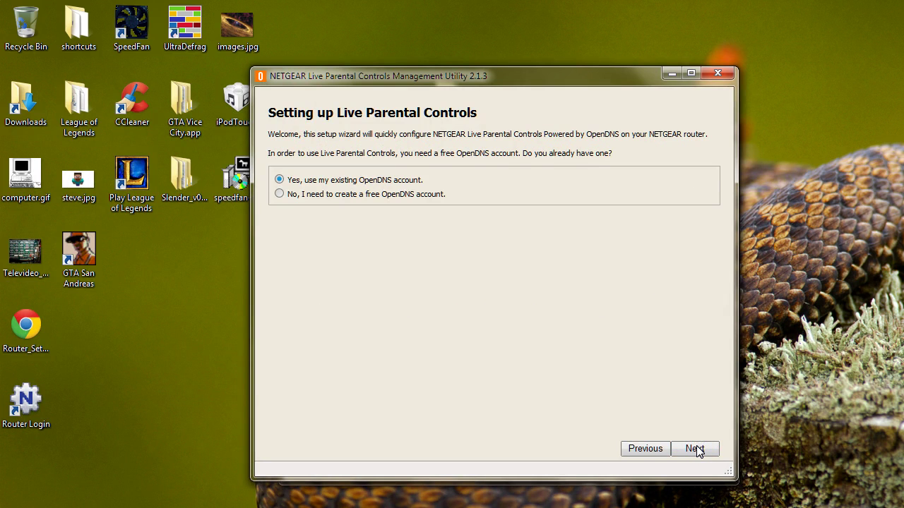
{"action": "left_click", "coordinate": [374, 378]}
{"action": "left_click", "coordinate": [277, 199]}
{"action": "left_click", "coordinate": [691, 448]}
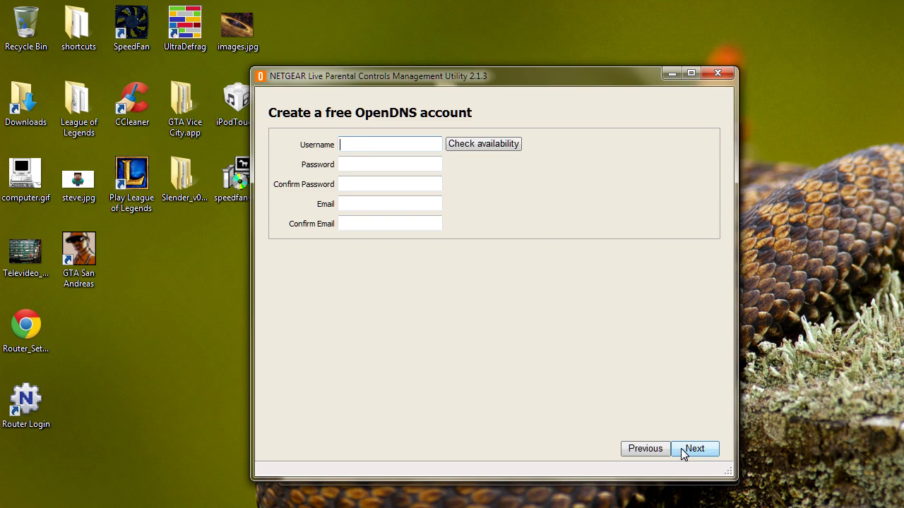
Enter the OpenDNS account username and the account password twice
{"action": "left_click", "coordinate": [385, 164]}
{"action": "type", "text": "••••••"}
{"action": "left_click", "coordinate": [385, 187]}
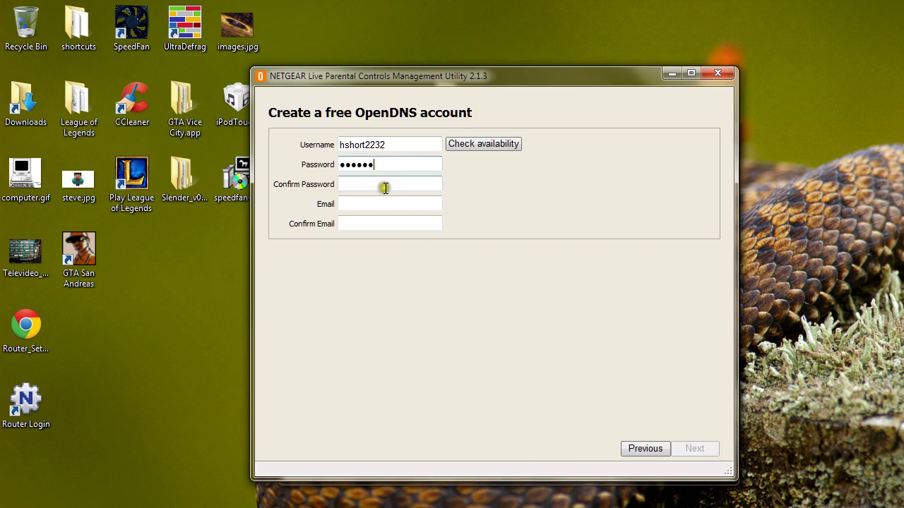
{"action": "type", "text": "••••••"}
Fill in and confirm the account's e-mail address, then submit to create the account
{"action": "left_click", "coordinate": [381, 204]}
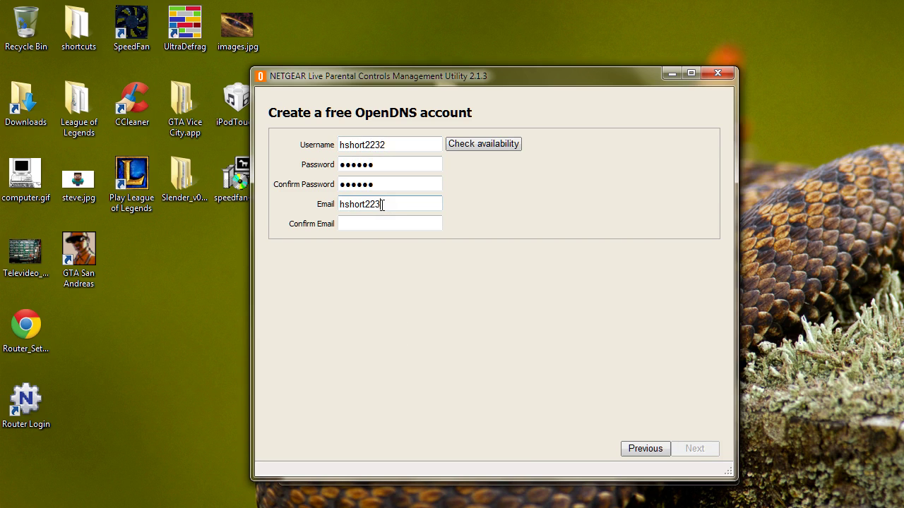
{"action": "left_click", "coordinate": [388, 223]}
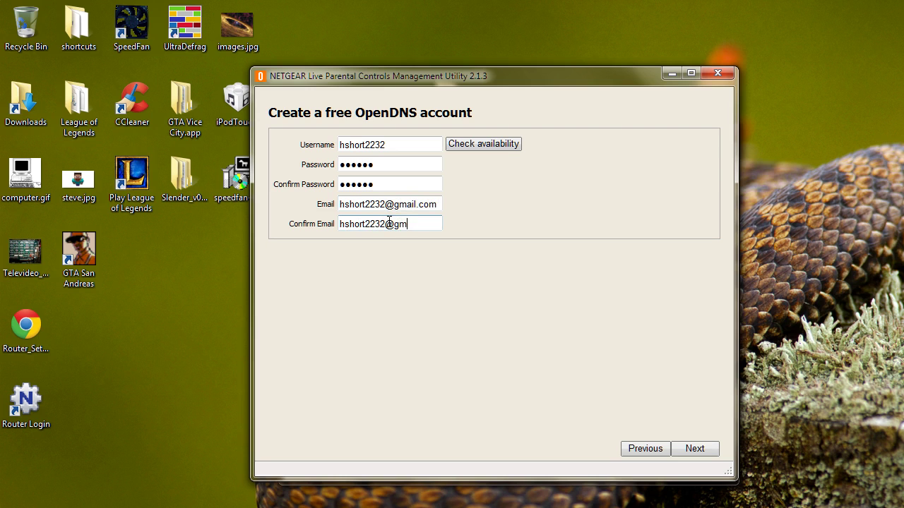
{"action": "left_click", "coordinate": [708, 448]}
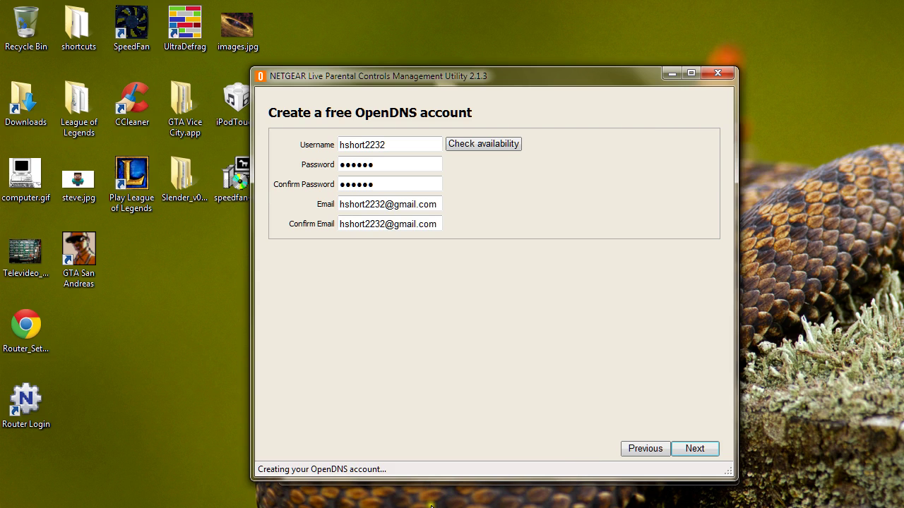
Apply Moderate filtering, go to the status screen, and close the parental controls utility
{"action": "left_click", "coordinate": [520, 420]}
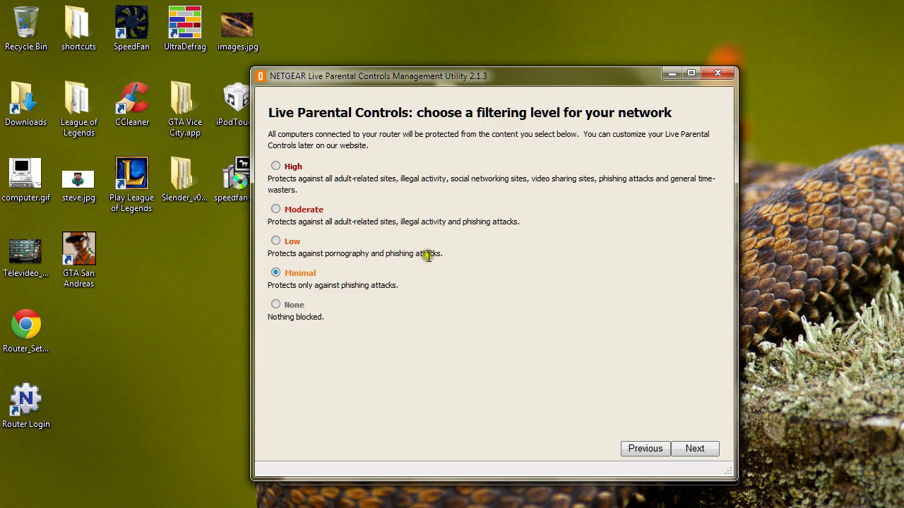
{"action": "left_click", "coordinate": [276, 210]}
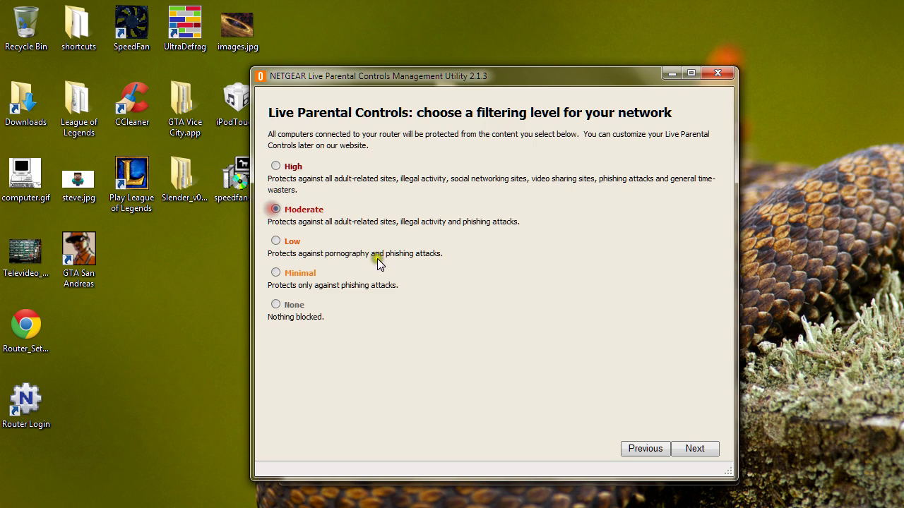
{"action": "left_click", "coordinate": [695, 449]}
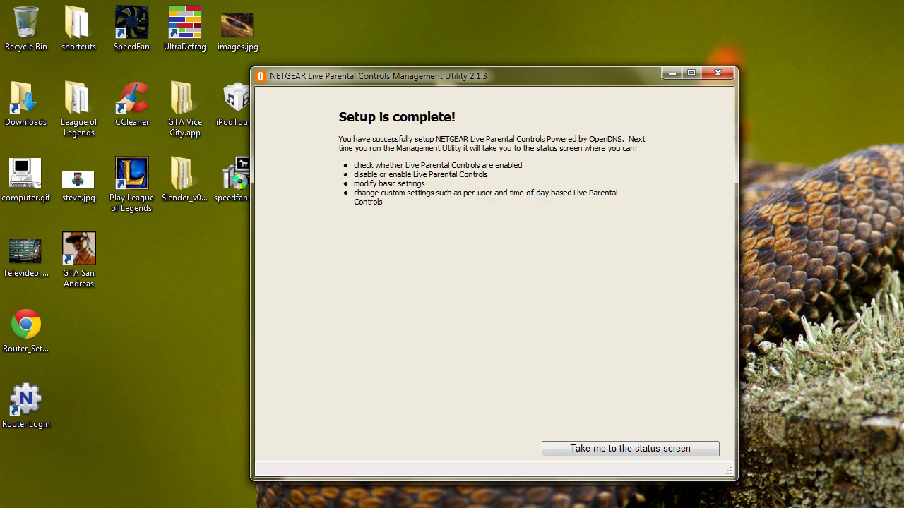
{"action": "left_click", "coordinate": [666, 446]}
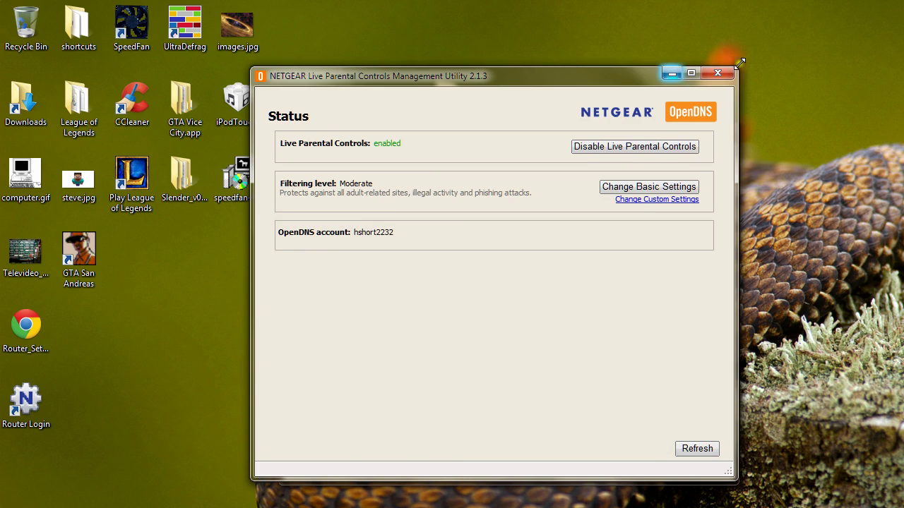
{"action": "left_click", "coordinate": [718, 74]}
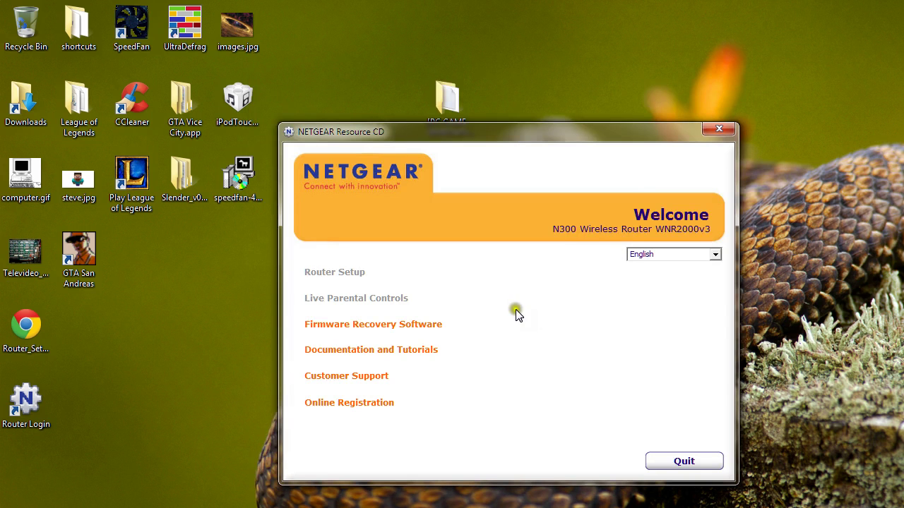
Move the Resource CD window up, view the Firmware Recovery Utility page, then quit
{"action": "left_click_drag", "start_coordinate": [562, 131], "coordinate": [589, 71]}
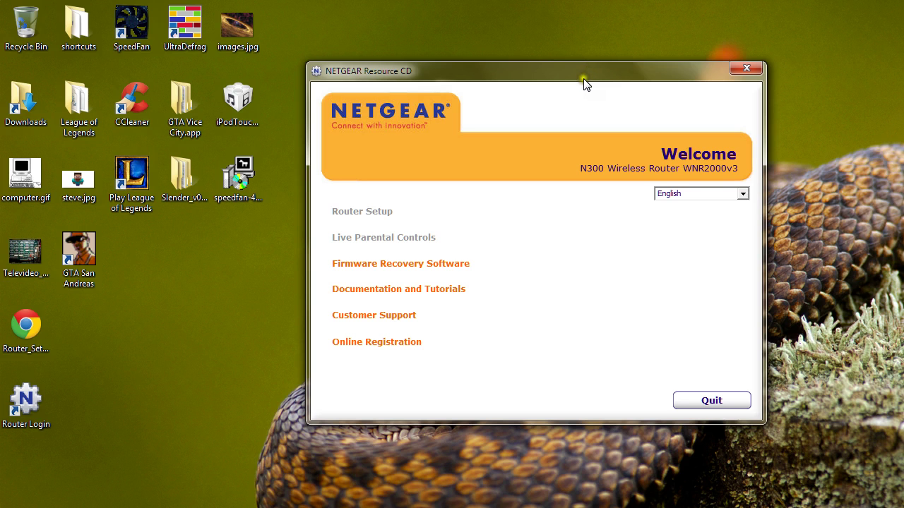
{"action": "left_click", "coordinate": [444, 263]}
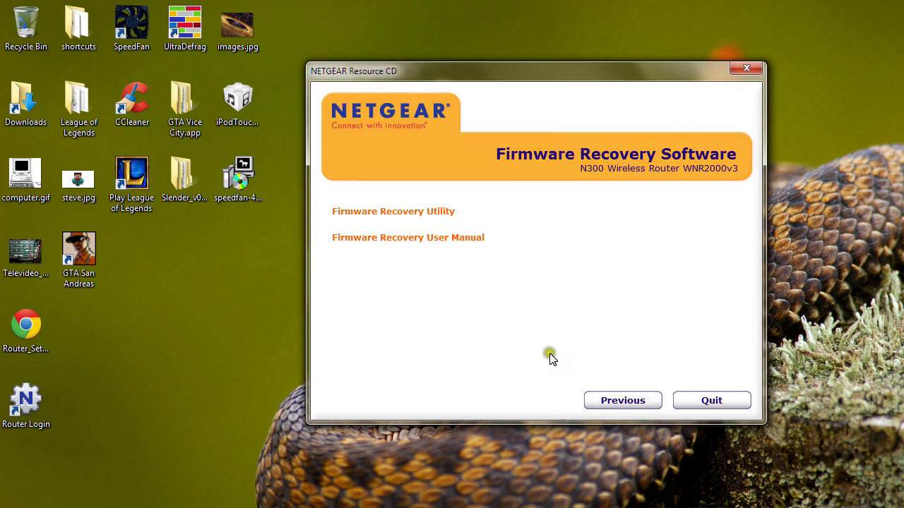
{"action": "left_click", "coordinate": [408, 214]}
{"action": "left_click", "coordinate": [640, 401]}
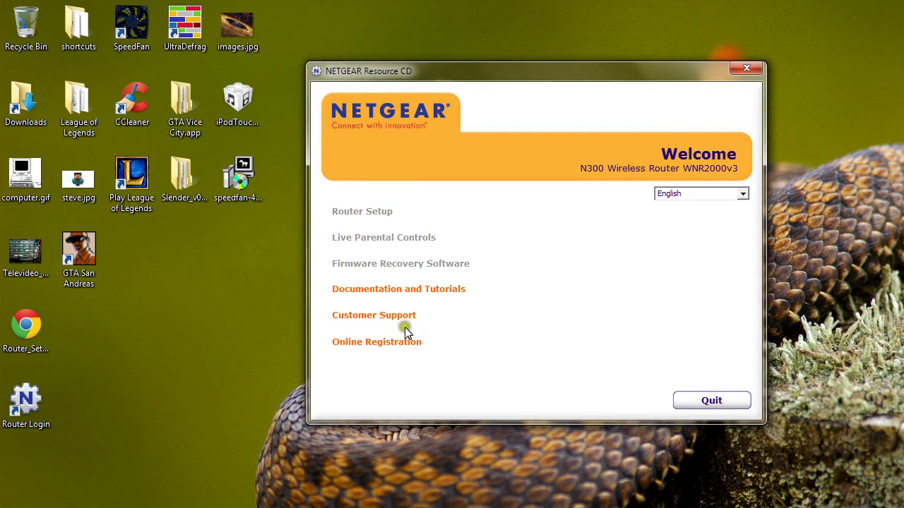
{"action": "left_click", "coordinate": [706, 401]}
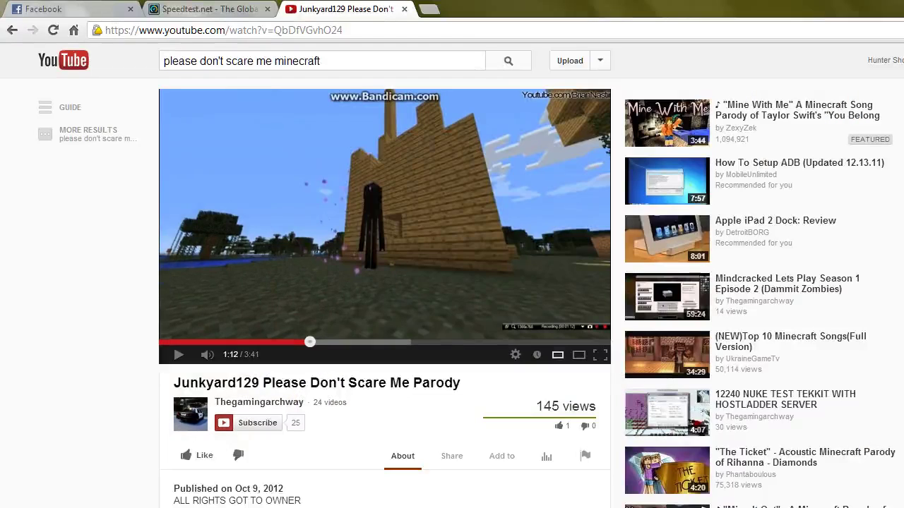
Open Google Search in a new browser tab and focus its search box
{"action": "left_click", "coordinate": [429, 10]}
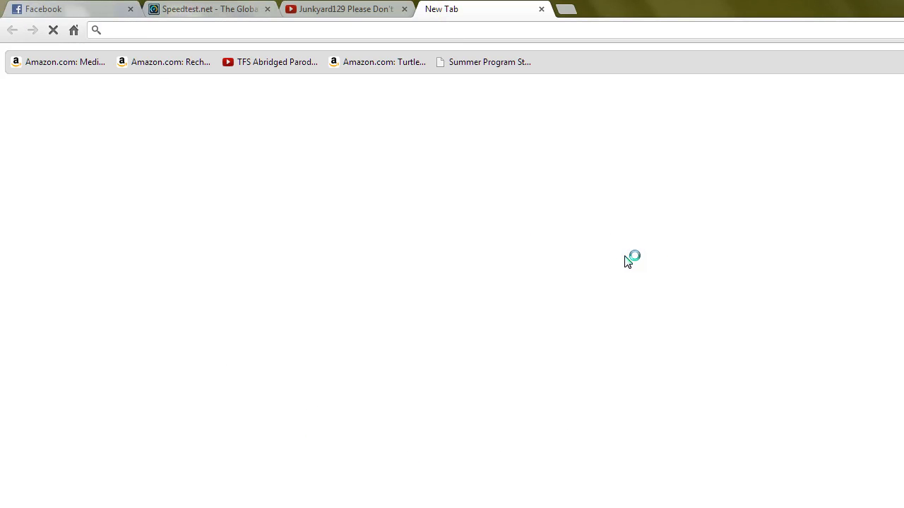
{"action": "left_click", "coordinate": [705, 205]}
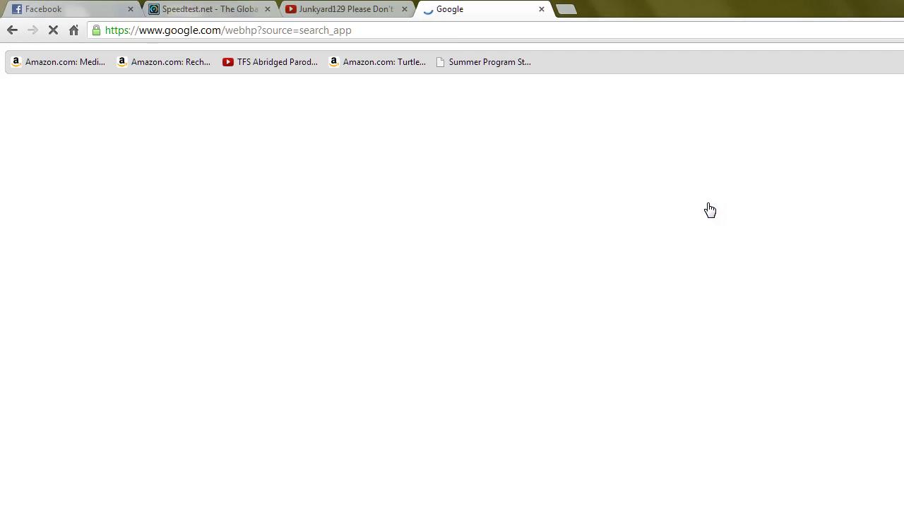
{"action": "left_click", "coordinate": [452, 270]}
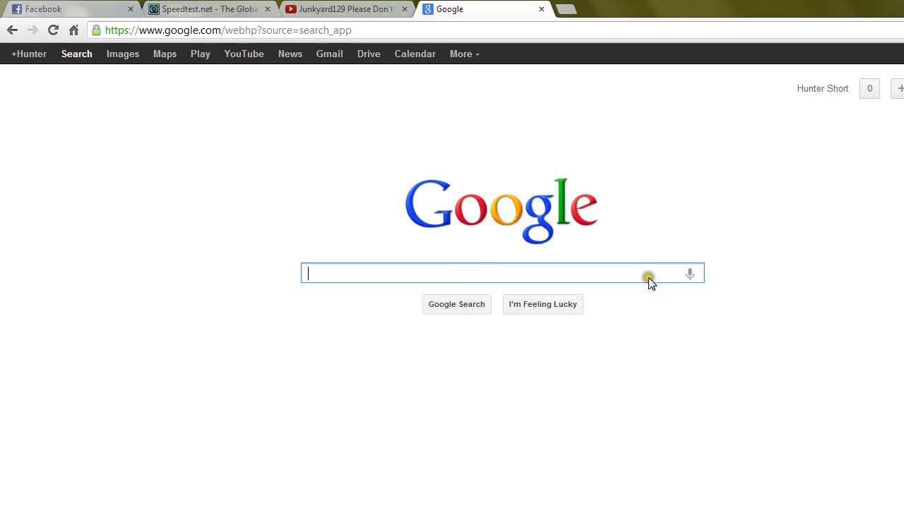
Cancel the stray voice search and delete the 'Negley now' query from the box
{"action": "left_click", "coordinate": [690, 277]}
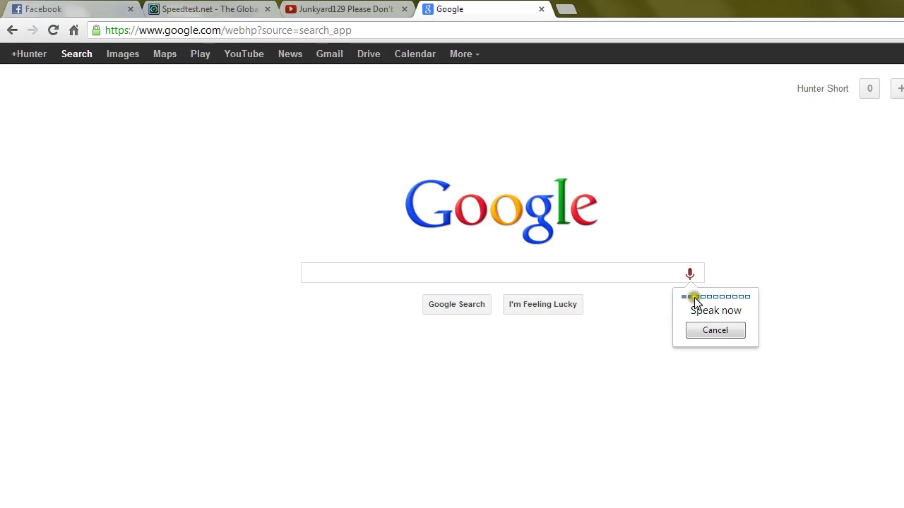
{"action": "left_click", "coordinate": [731, 329]}
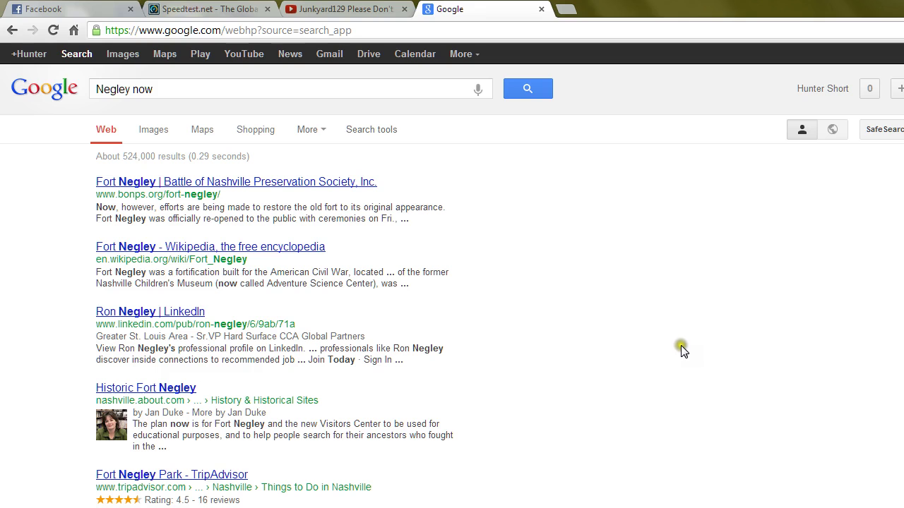
{"action": "left_click", "coordinate": [476, 90]}
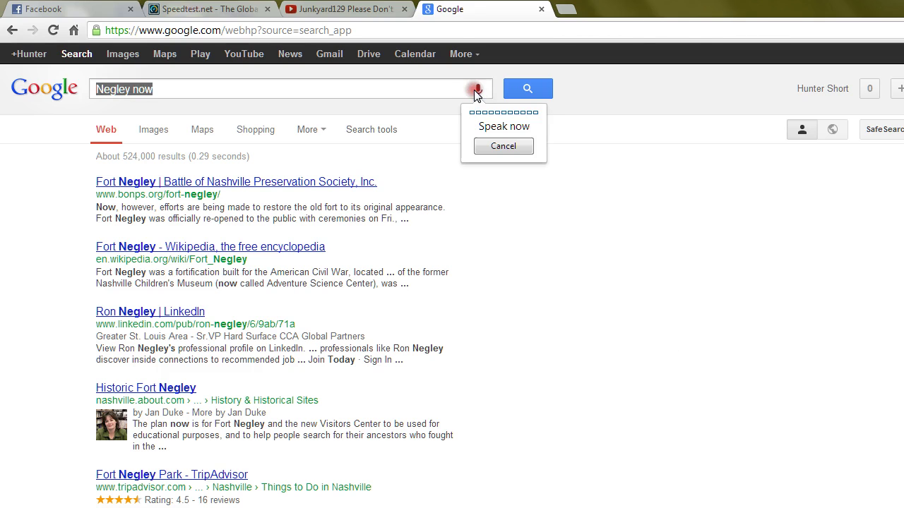
{"action": "left_click", "coordinate": [504, 145]}
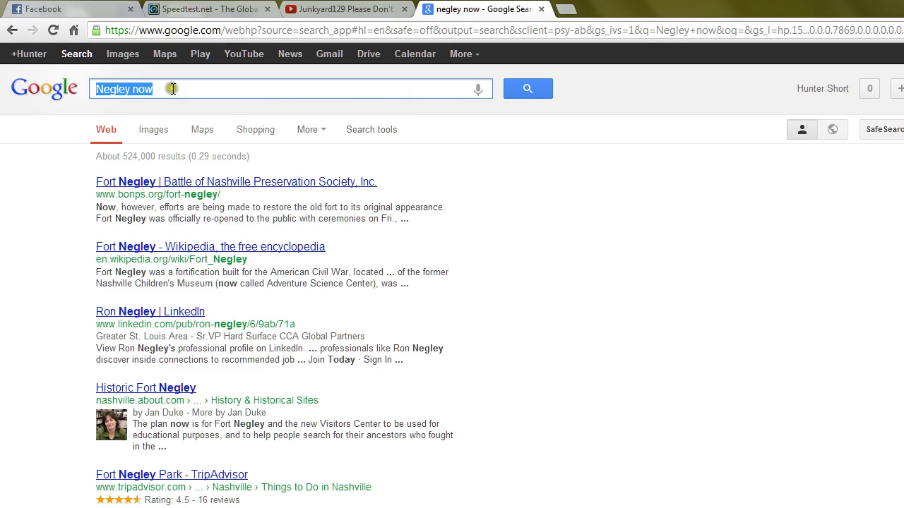
{"action": "key", "text": "BackSpace"}
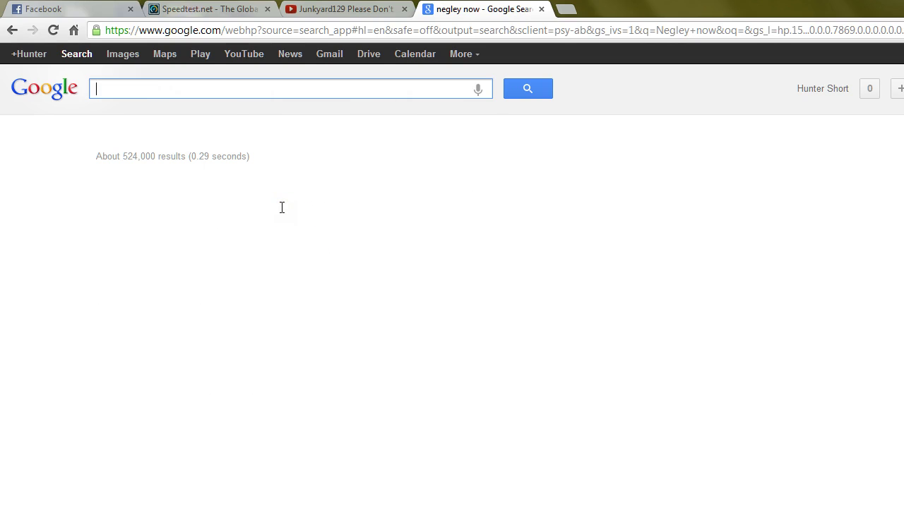
Search 'netgear wireless- n300 firmware update' and open the 'n300 wireless router - wnr2000' result
{"action": "type", "text": "netgea"}
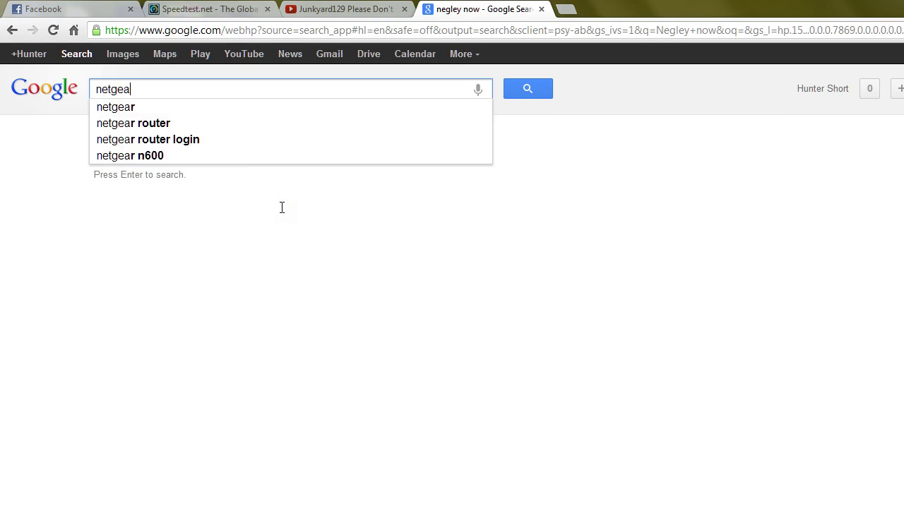
{"action": "type", "text": "r wireless"}
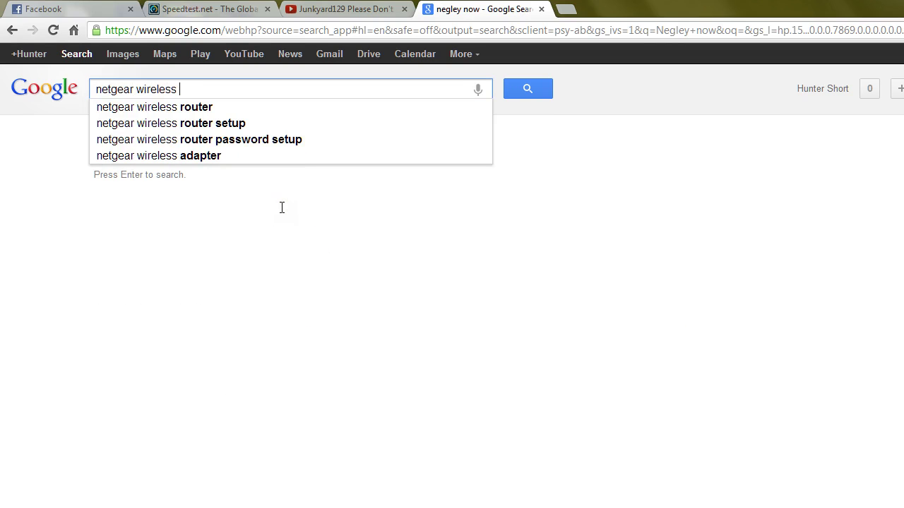
{"action": "type", "text": " n30"}
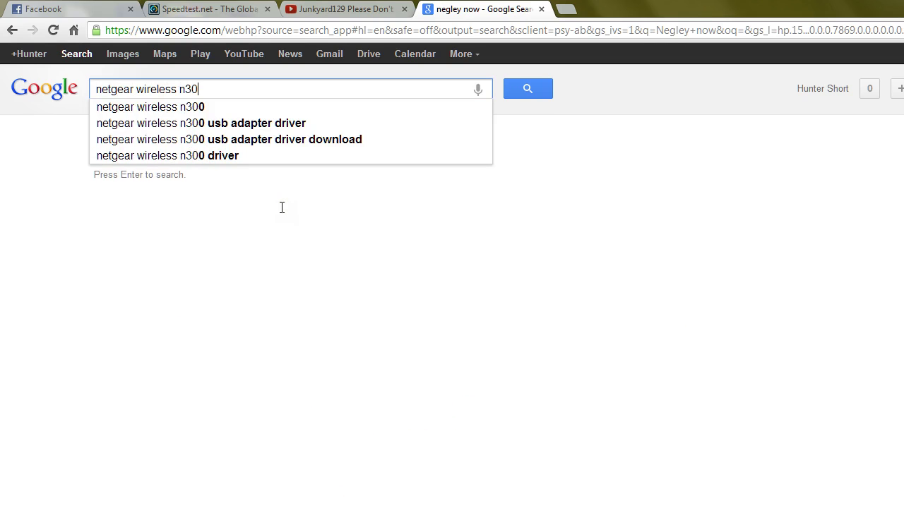
{"action": "type", "text": "0"}
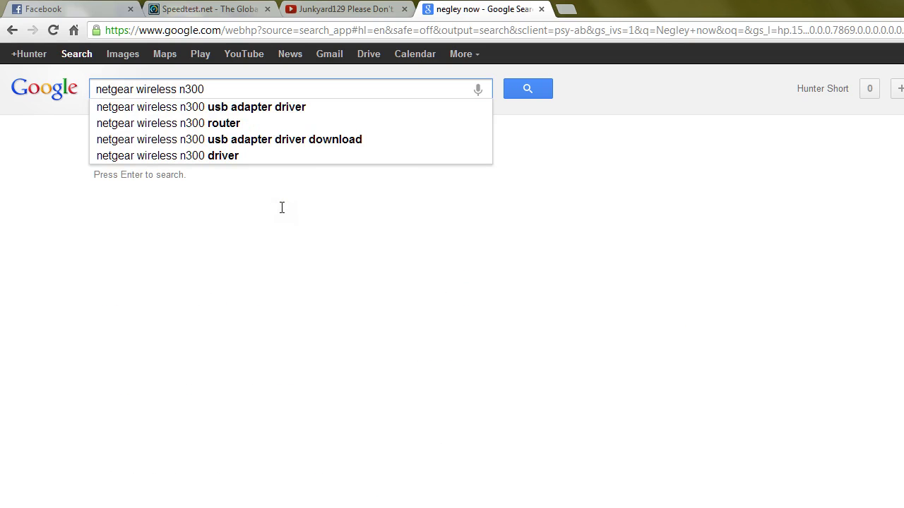
{"action": "type", "text": " fir"}
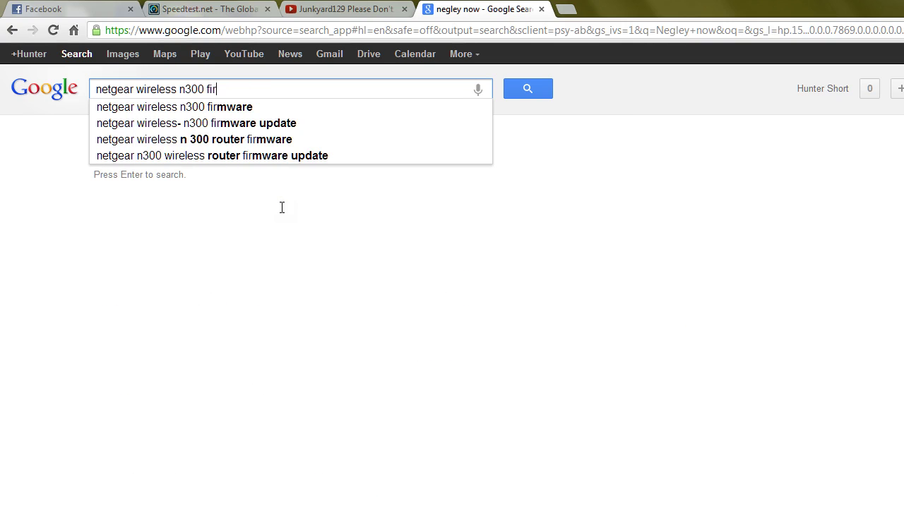
{"action": "left_click", "coordinate": [257, 125]}
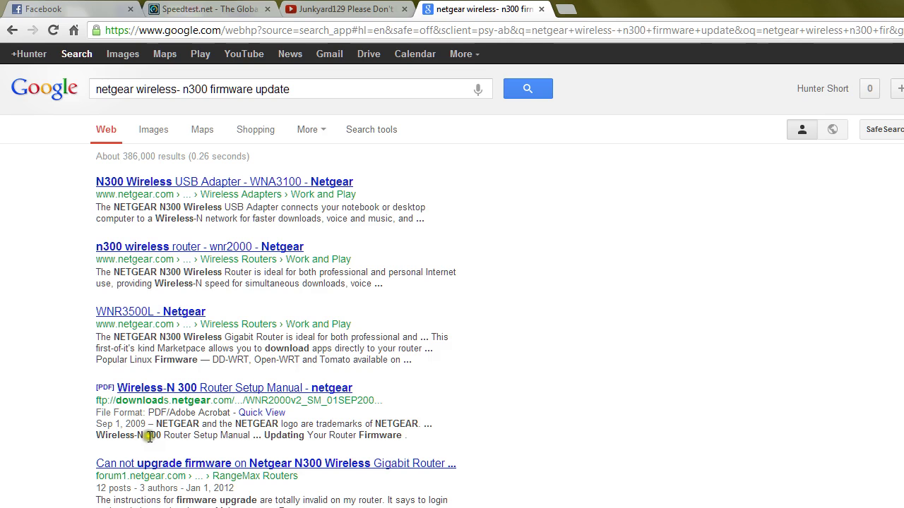
{"action": "left_click", "coordinate": [228, 245]}
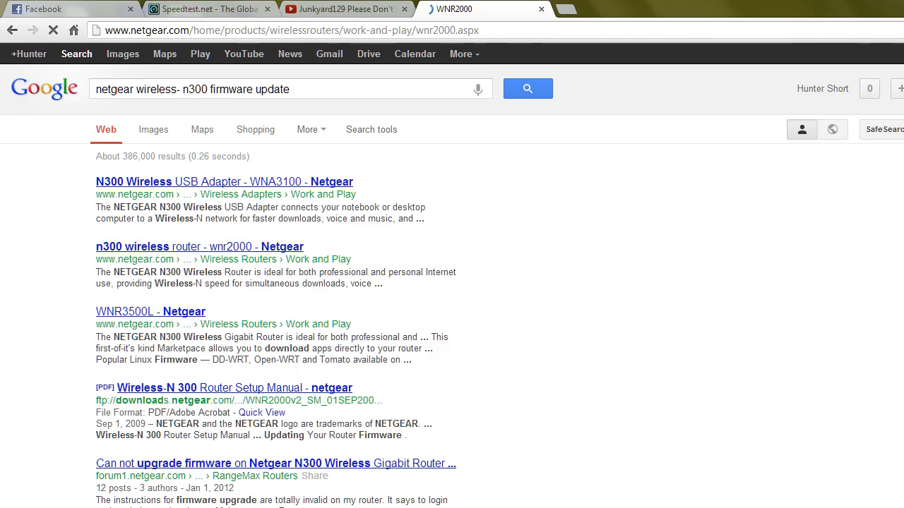